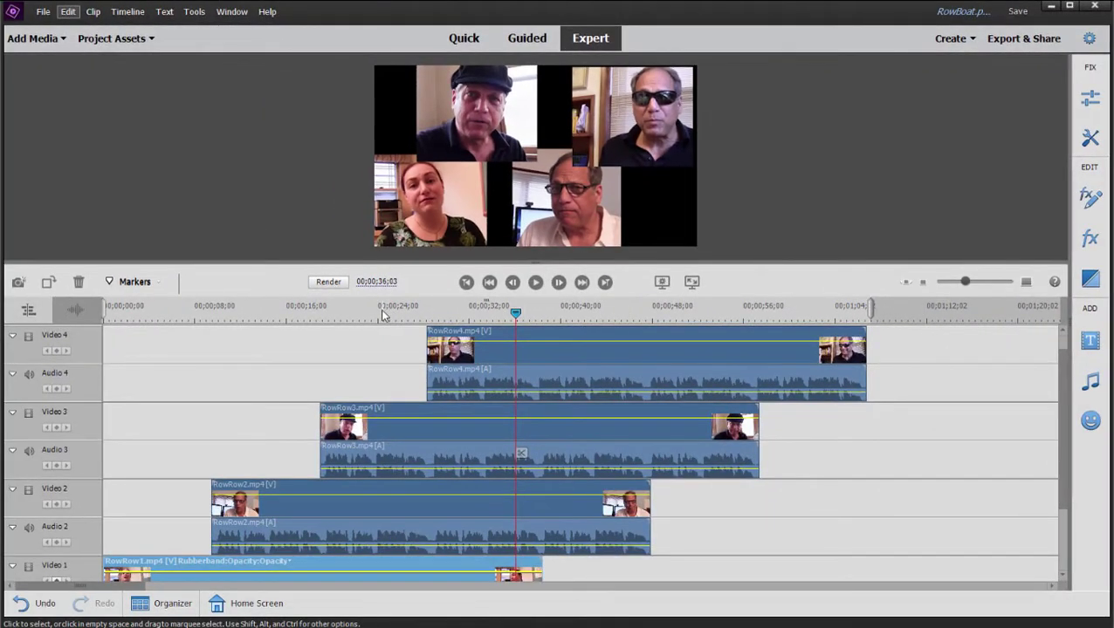
# Return the playhead to the sequence start, zoom the timeline in, and nudge into RowRow1.
pyautogui.click(376, 316)
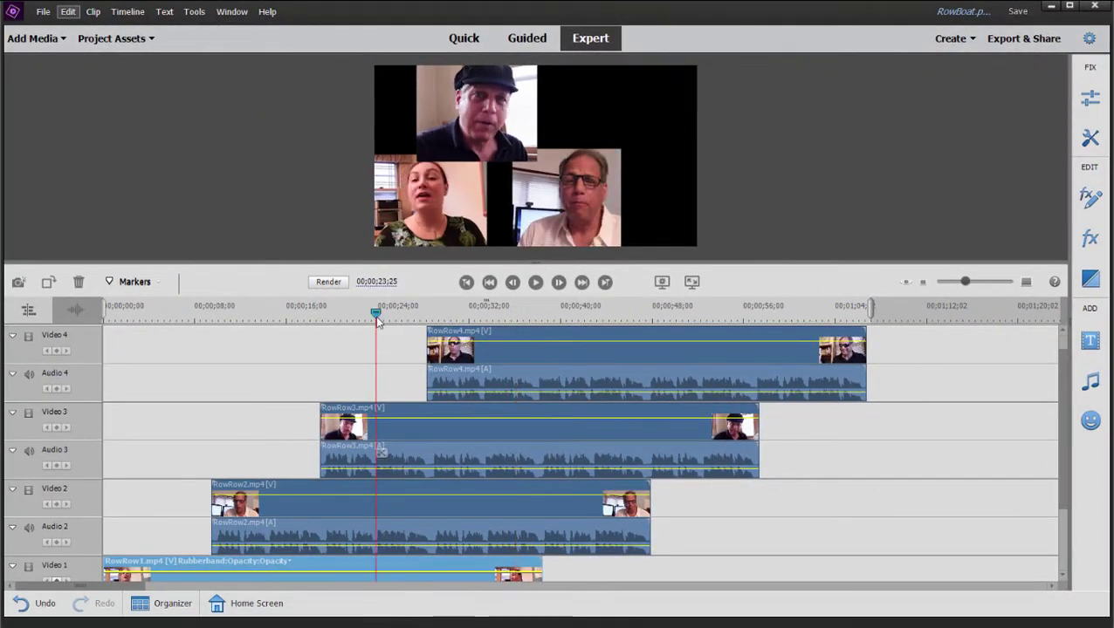
pyautogui.press('Home')
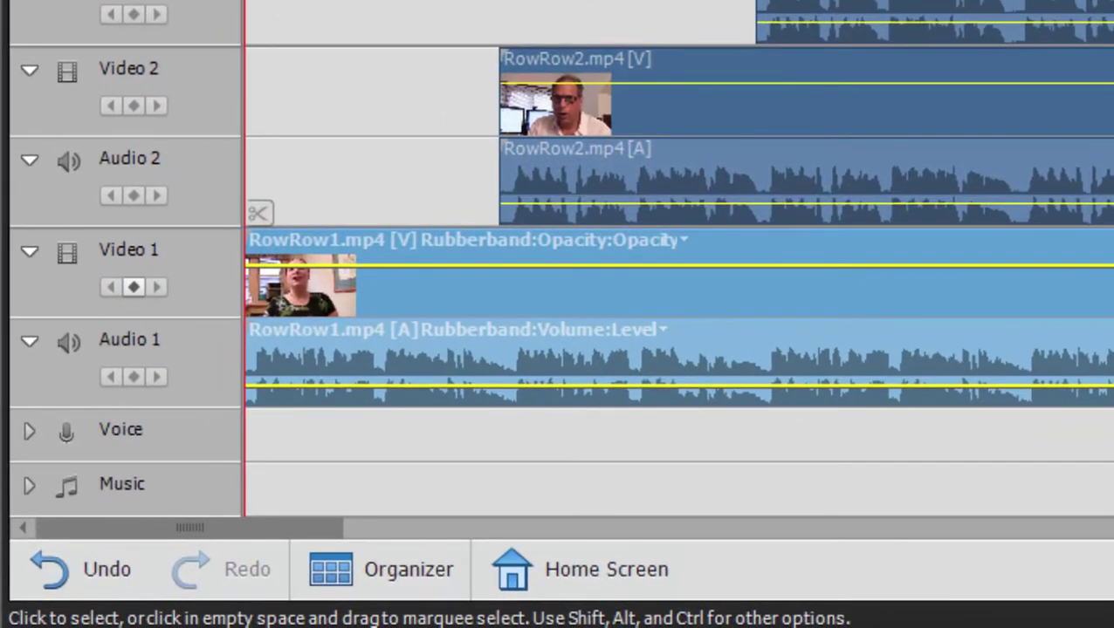
pyautogui.press('=')
pyautogui.press('=')
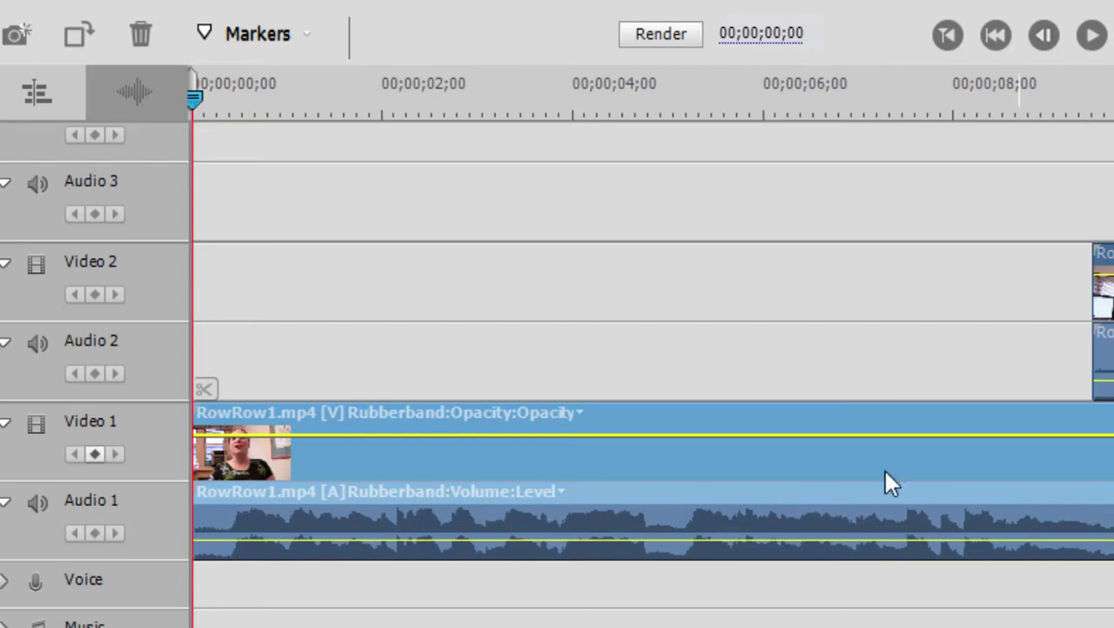
pyautogui.moveTo(195, 101); pyautogui.dragTo(227, 137)
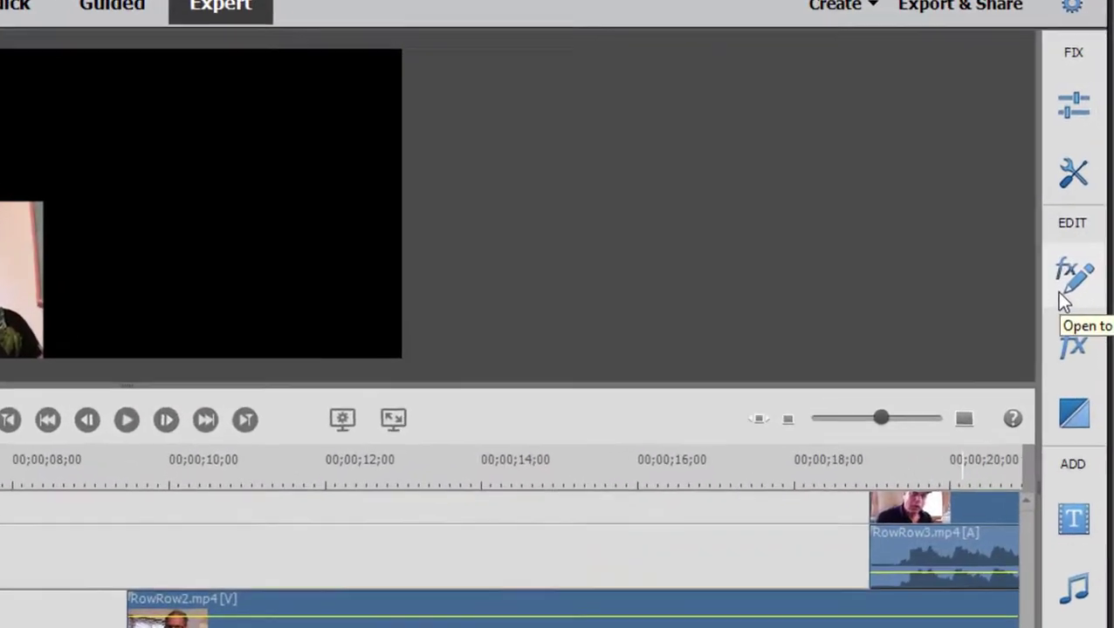
# Enable Motion keyframing on RowRow1 and set Scale to 0 at its first frame.
pyautogui.click(1089, 201)
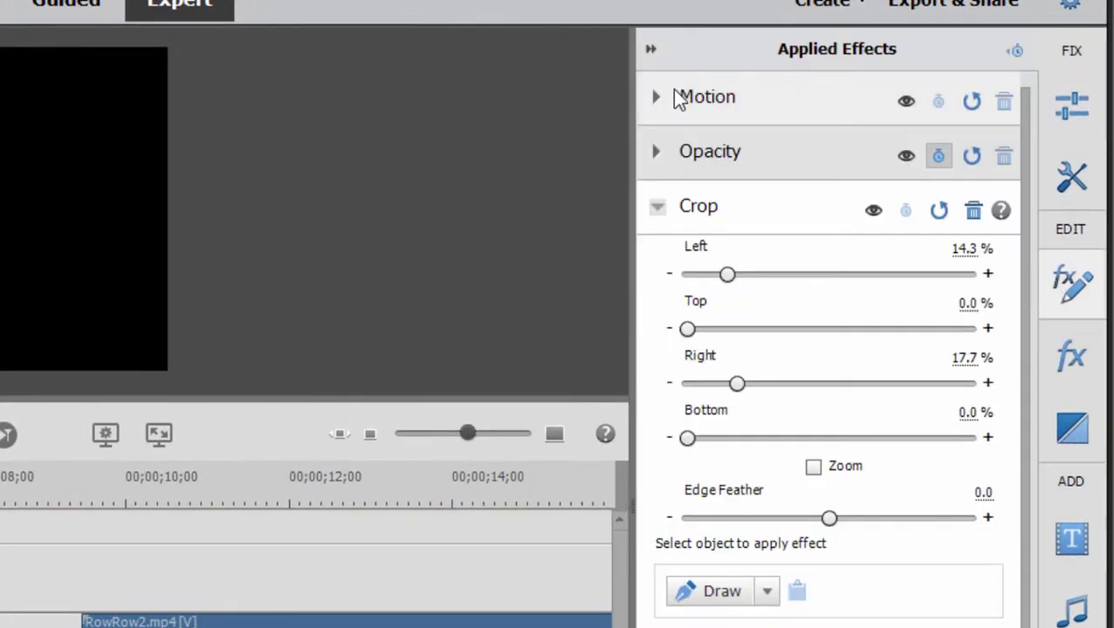
pyautogui.click(655, 98)
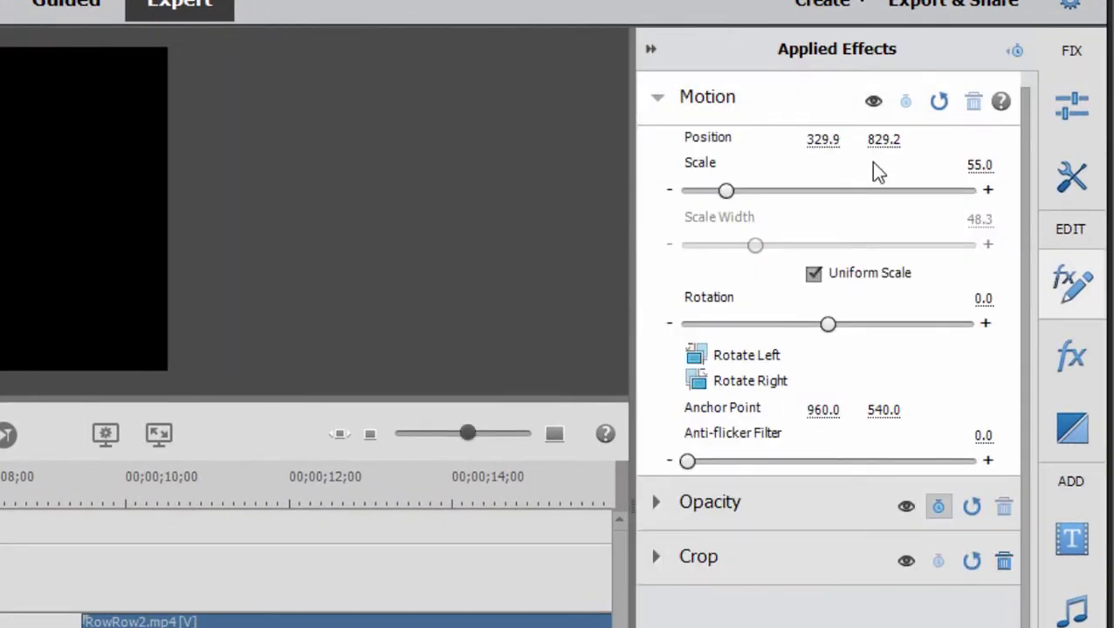
pyautogui.click(1014, 52)
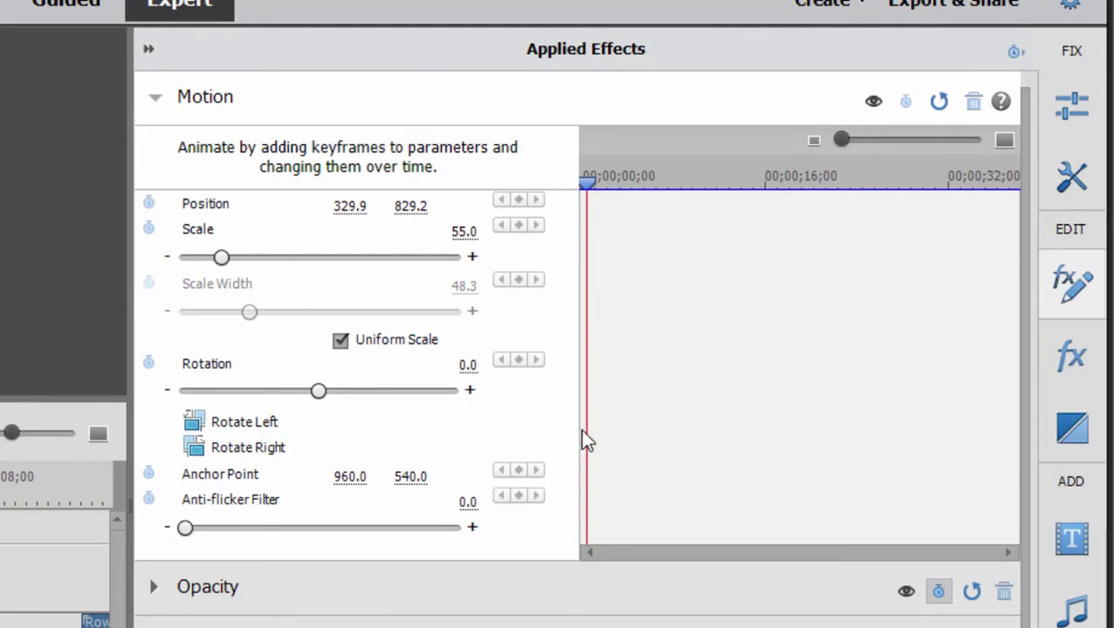
pyautogui.click(906, 100)
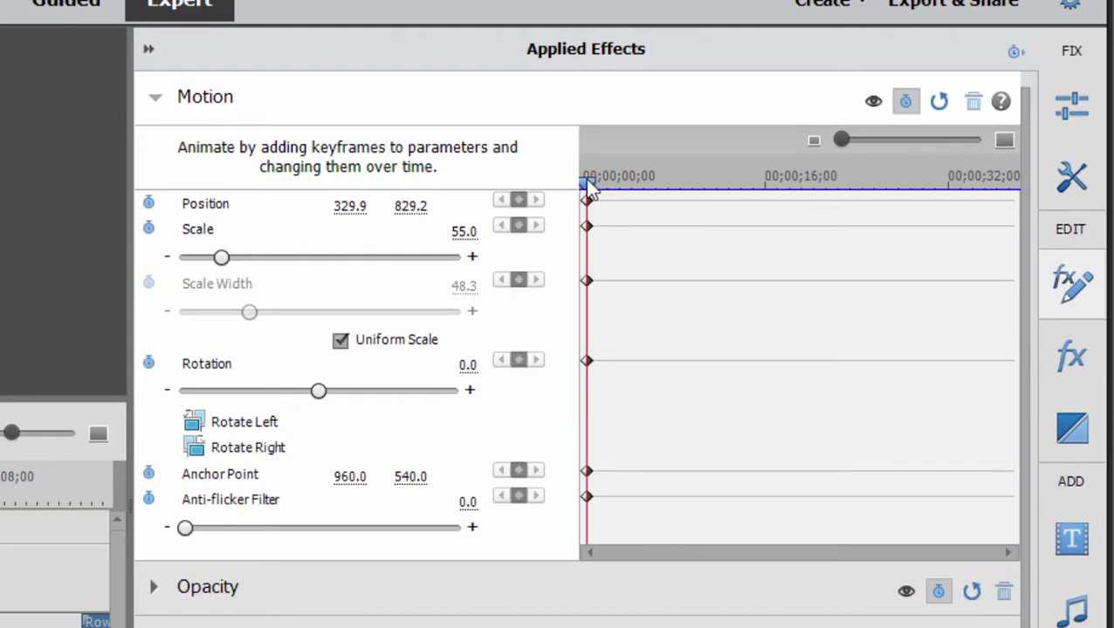
pyautogui.moveTo(589, 194); pyautogui.dragTo(542, 187)
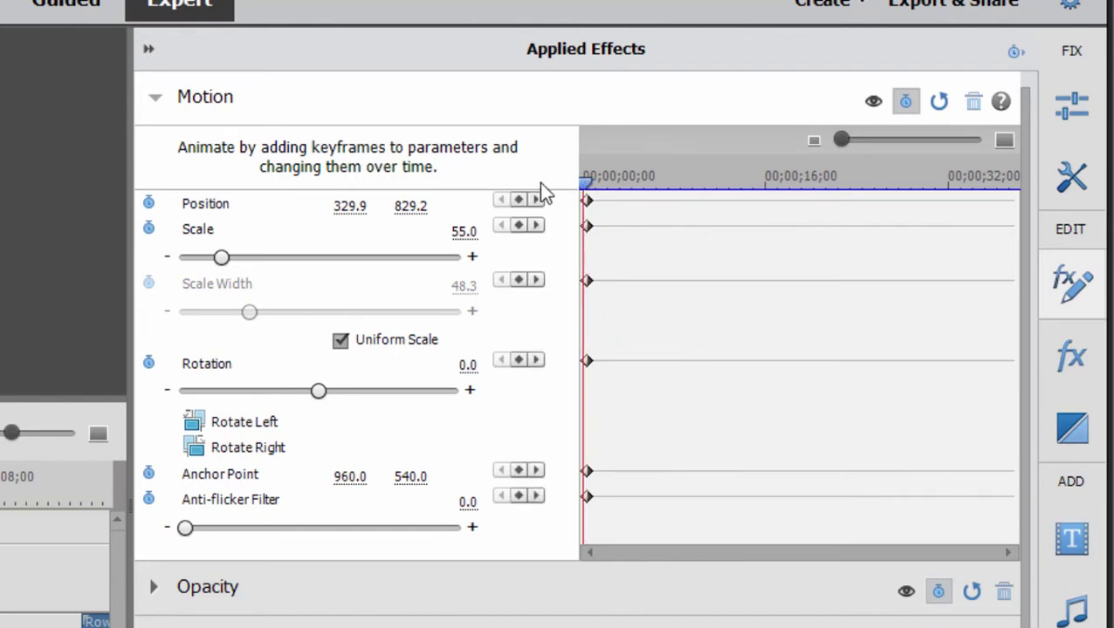
pyautogui.click(462, 231)
pyautogui.write('0')
pyautogui.press('Return')
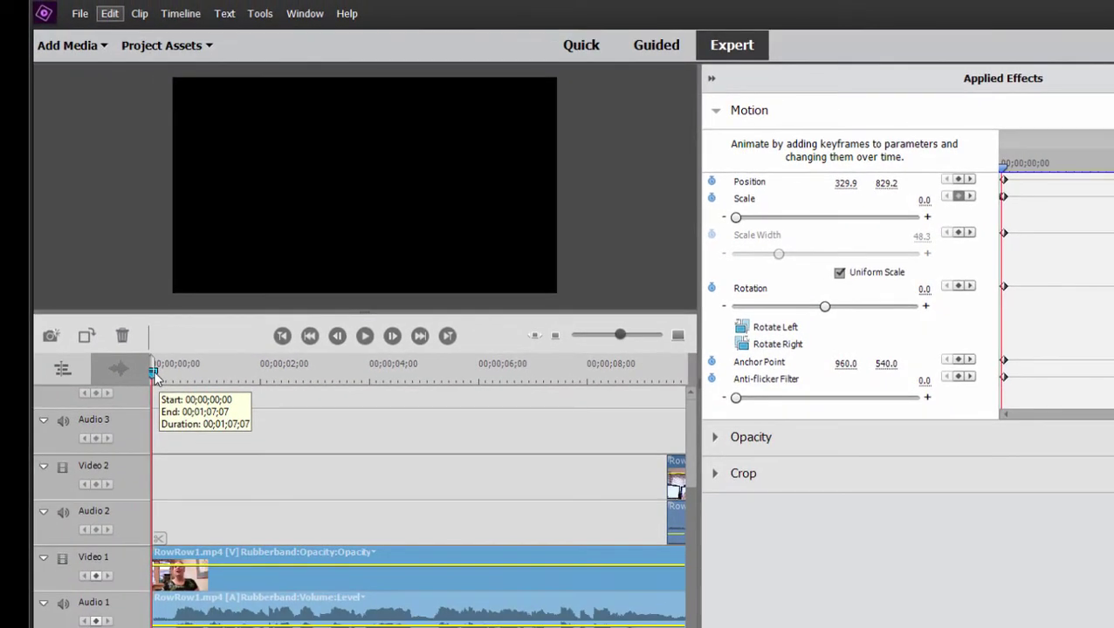
# Scrub RowRow1's opening seconds to confirm it grows to Scale 55.0, then close Applied Effects.
pyautogui.click(156, 377)
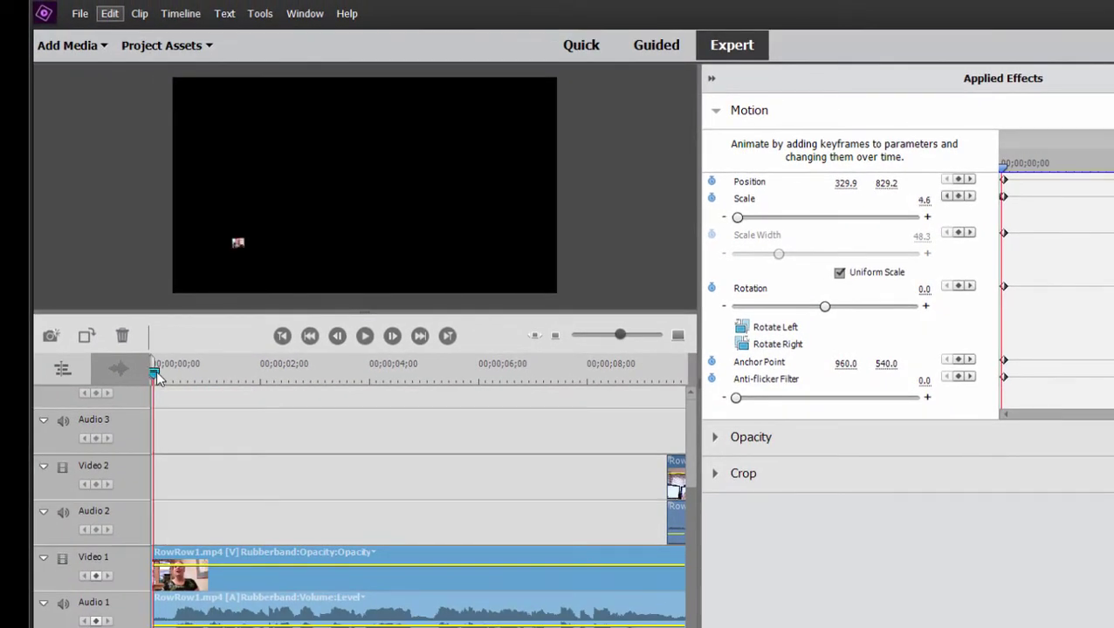
pyautogui.click(151, 371)
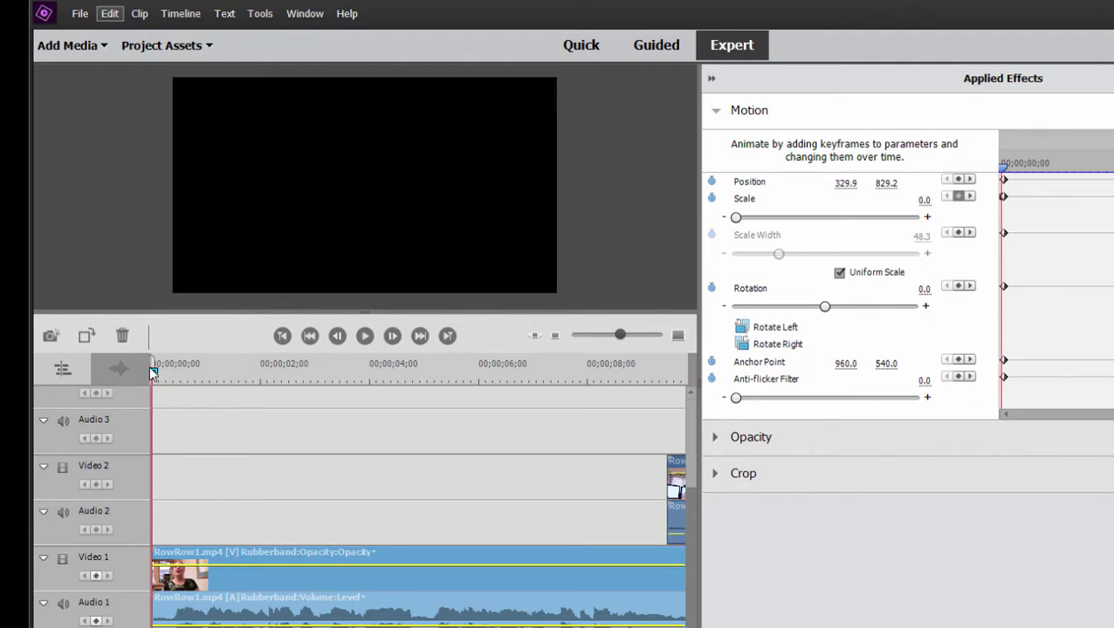
pyautogui.moveTo(150, 366); pyautogui.dragTo(174, 372)
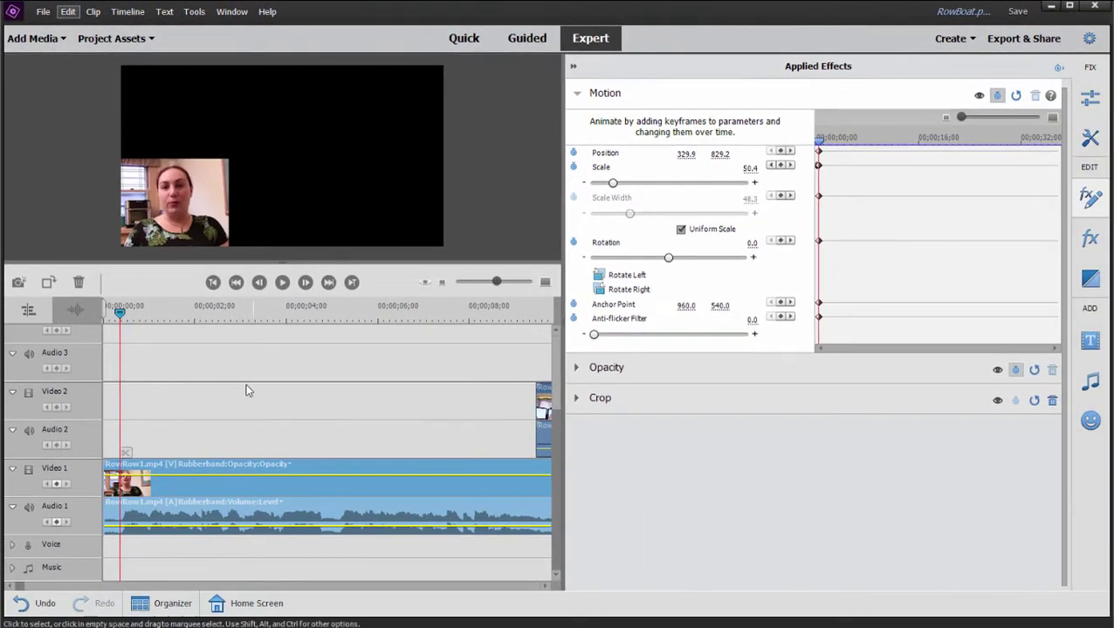
pyautogui.click(293, 309)
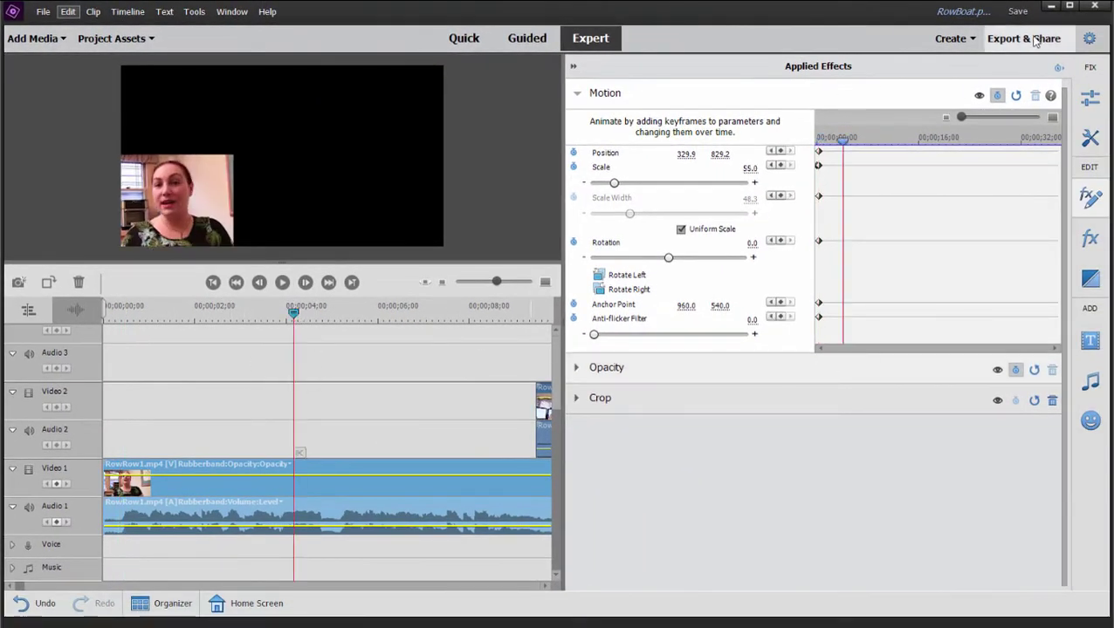
pyautogui.click(1090, 197)
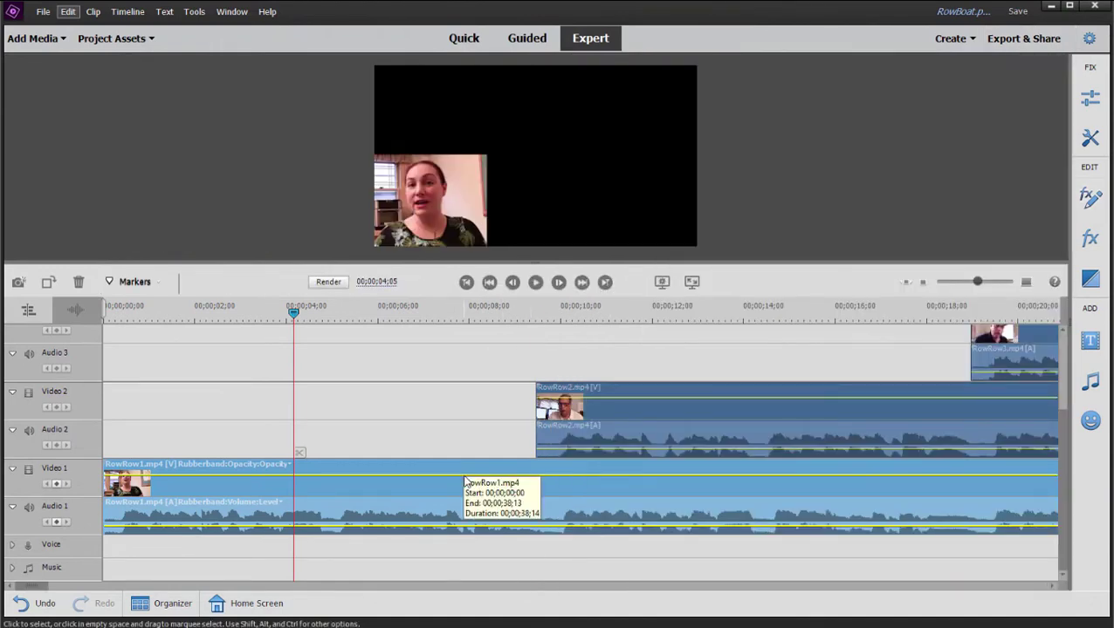
# Jump to the end of RowRow1 at 00;00;38;14 and back up a few frames.
pyautogui.press('pagedown')
pyautogui.press('pagedown')
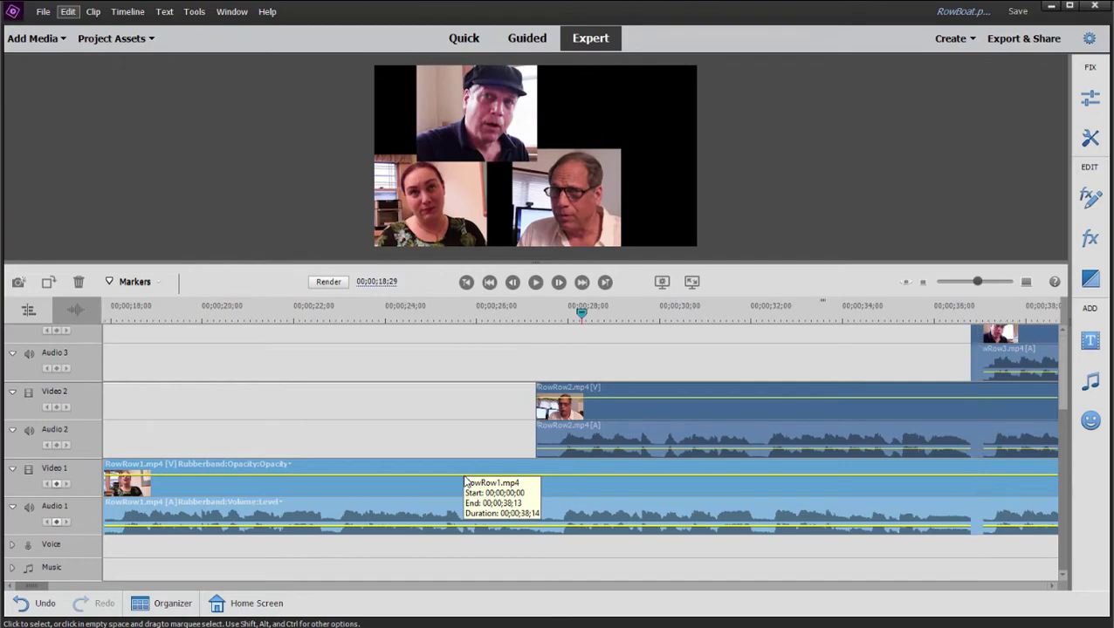
pyautogui.press('pagedown')
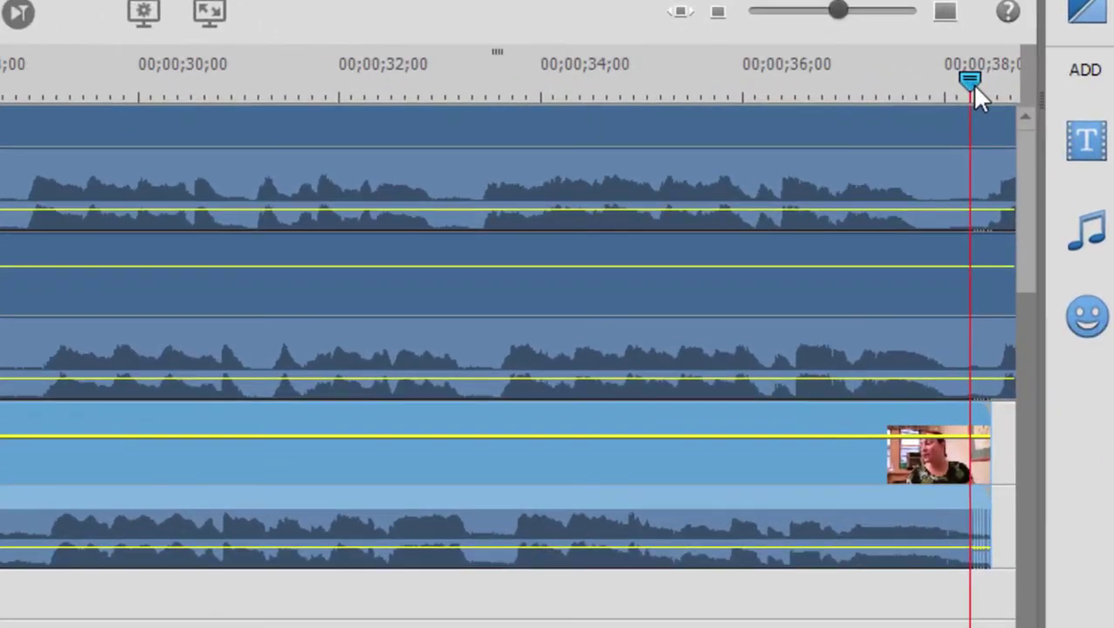
pyautogui.moveTo(995, 167); pyautogui.dragTo(979, 175)
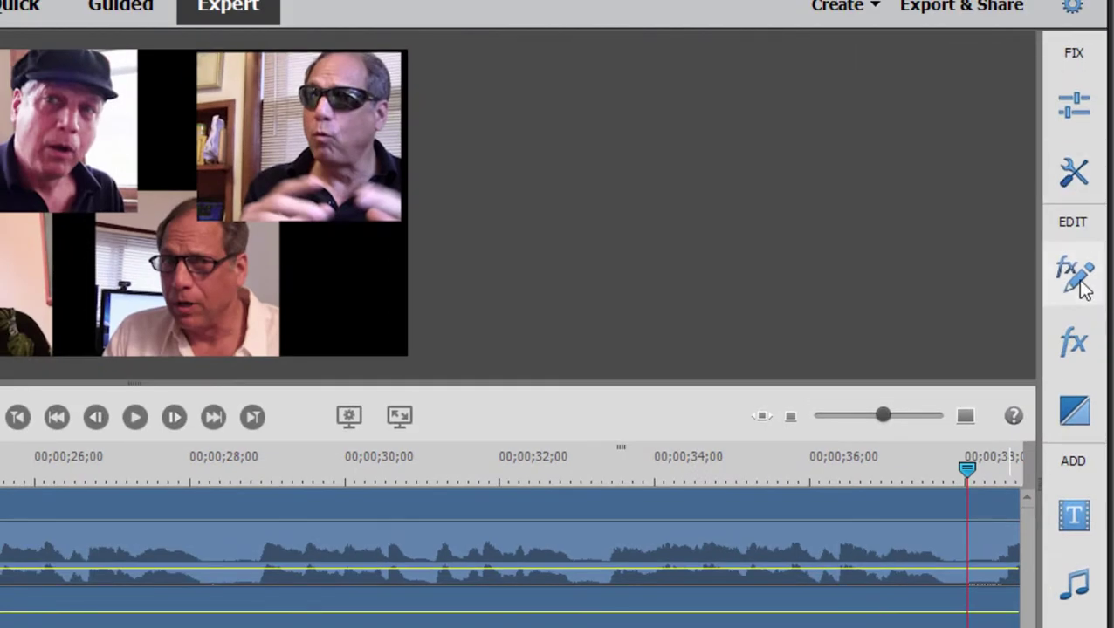
# Add a Scale keyframe of 0 at RowRow1's final frame and scrub back to preview the shrink-out.
pyautogui.click(1080, 288)
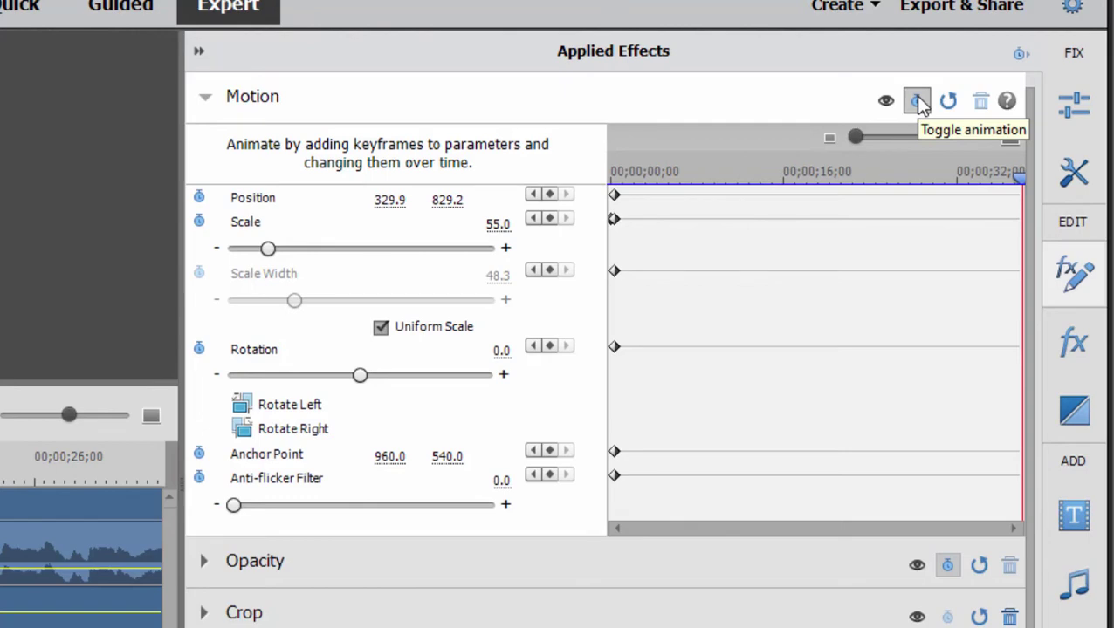
pyautogui.click(547, 218)
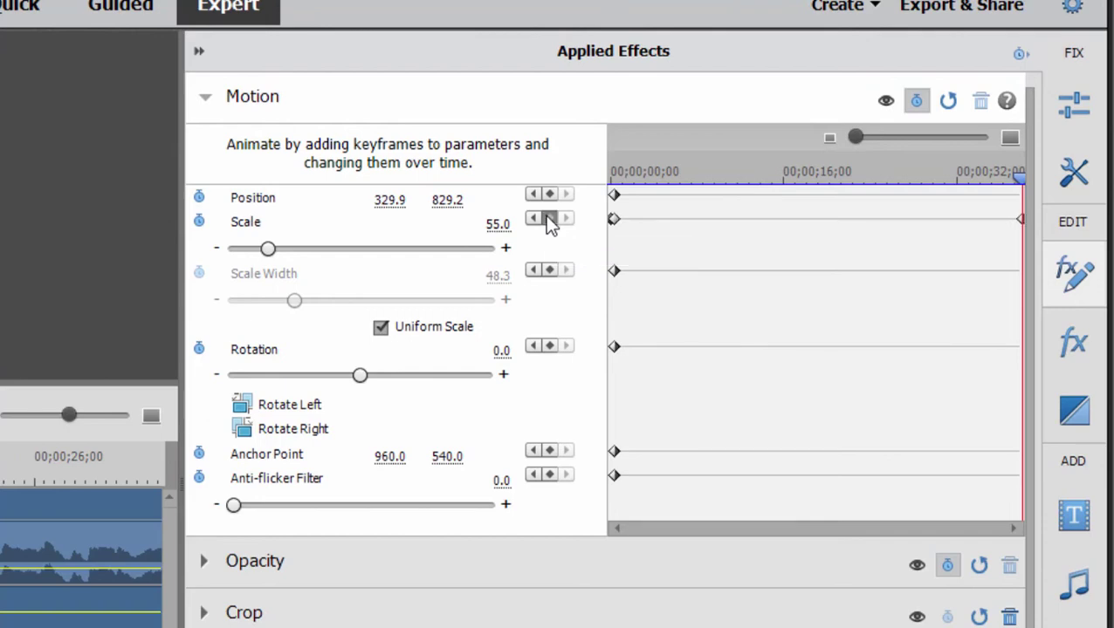
pyautogui.click(1021, 175)
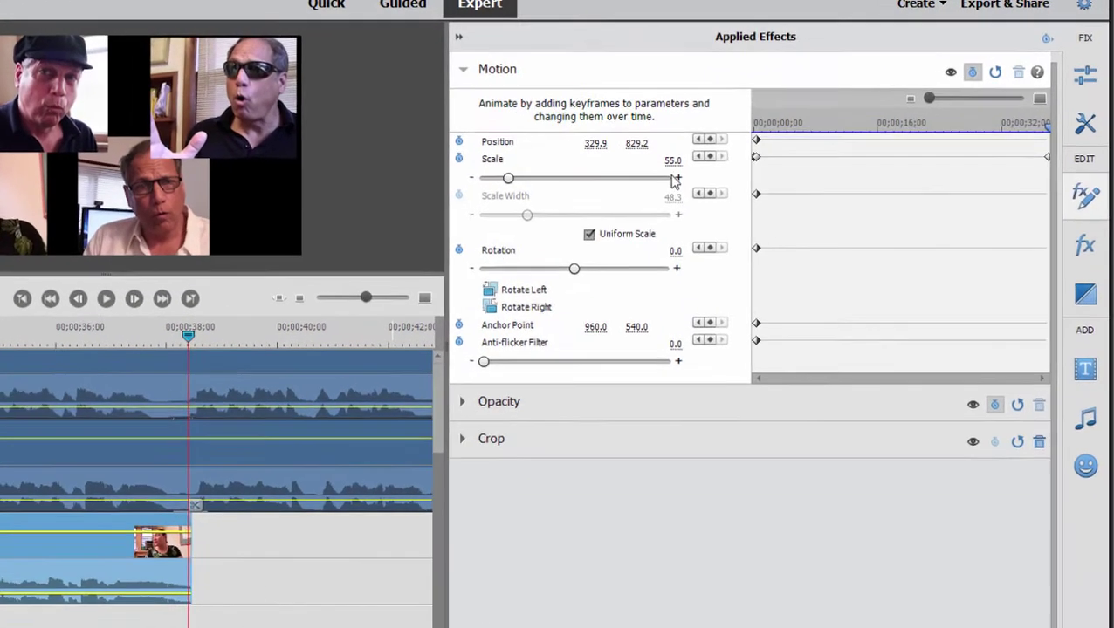
pyautogui.click(672, 160)
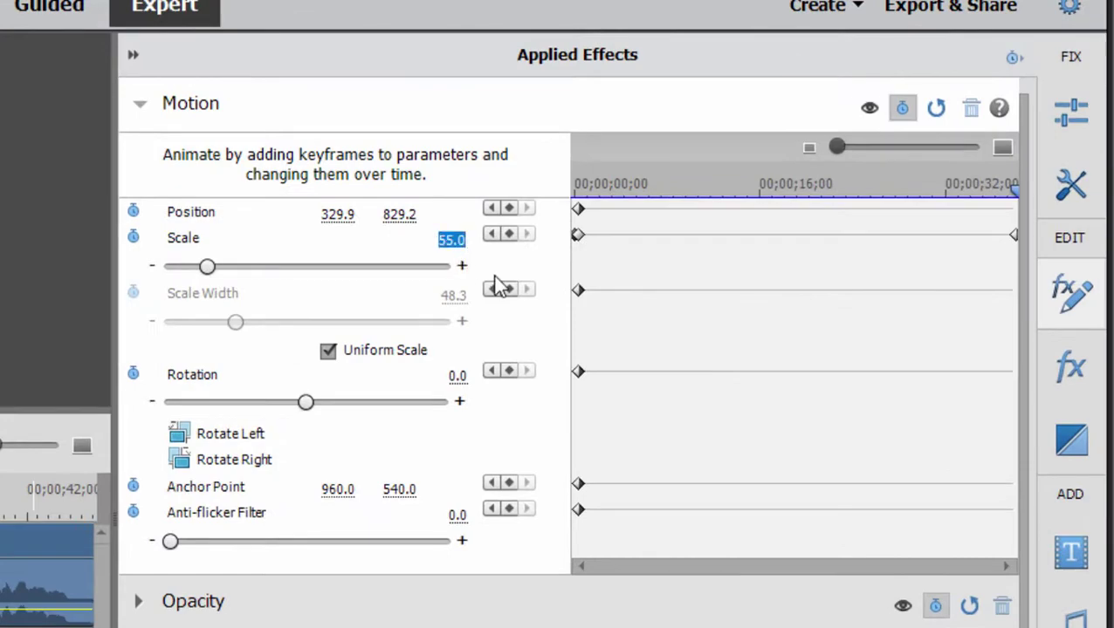
pyautogui.write('0')
pyautogui.press('Return')
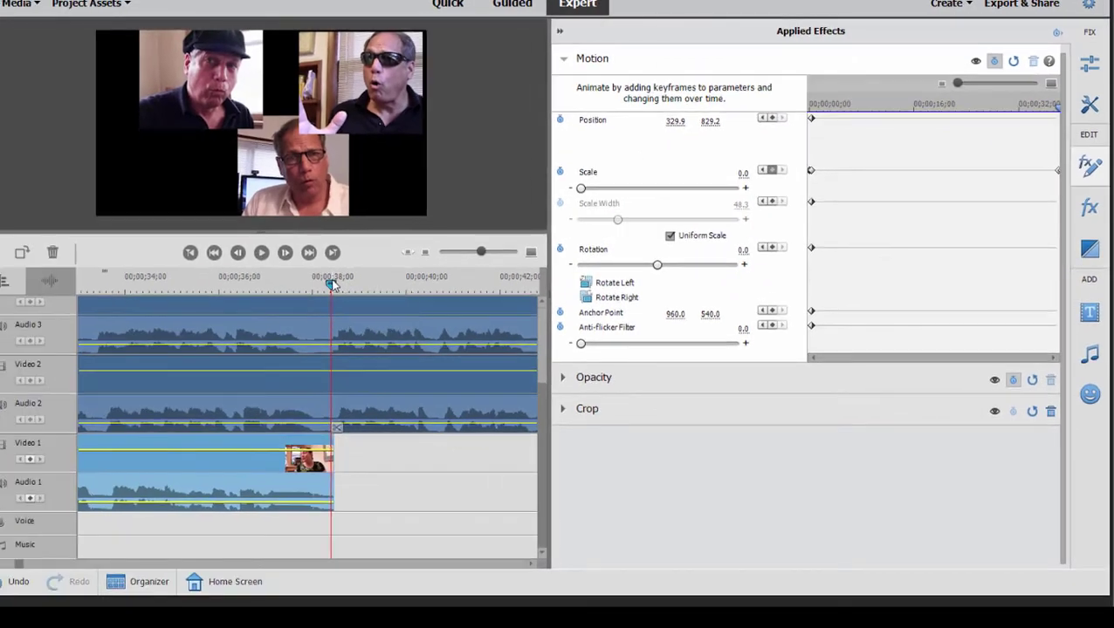
pyautogui.moveTo(332, 284)
pyautogui.mouseDown()
pyautogui.moveTo(258, 285)
pyautogui.moveTo(303, 294)
pyautogui.moveTo(316, 309)
pyautogui.moveTo(329, 303)
pyautogui.mouseUp()
# Move the playhead to about 00;00;09;28 and select the RowRow2 clip on Video 2.
pyautogui.click(1088, 166)
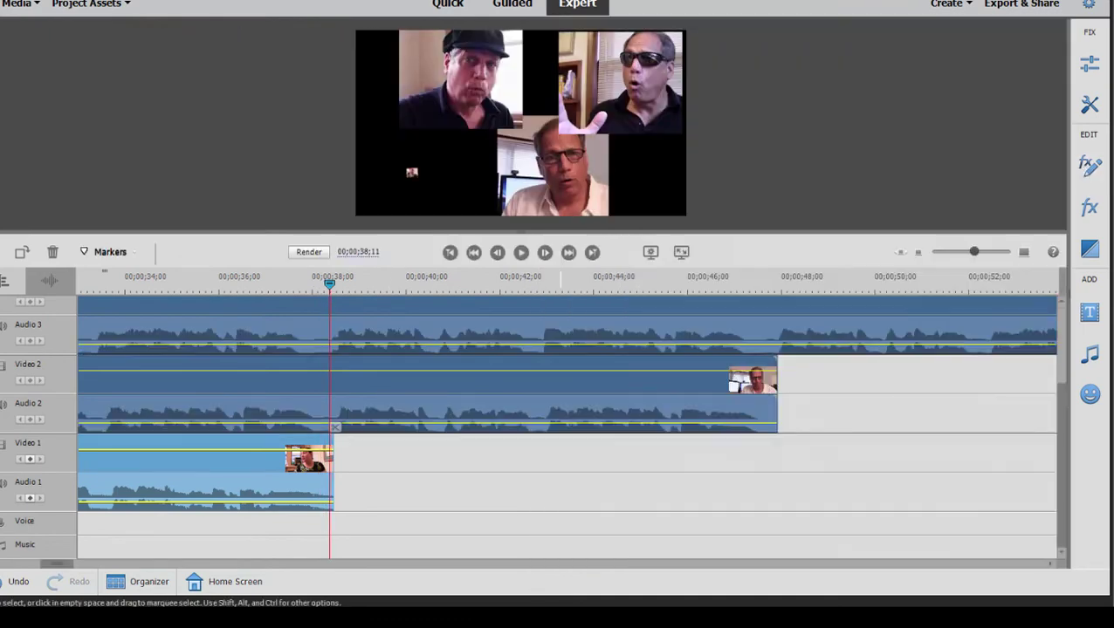
pyautogui.moveTo(55, 564); pyautogui.dragTo(13, 563)
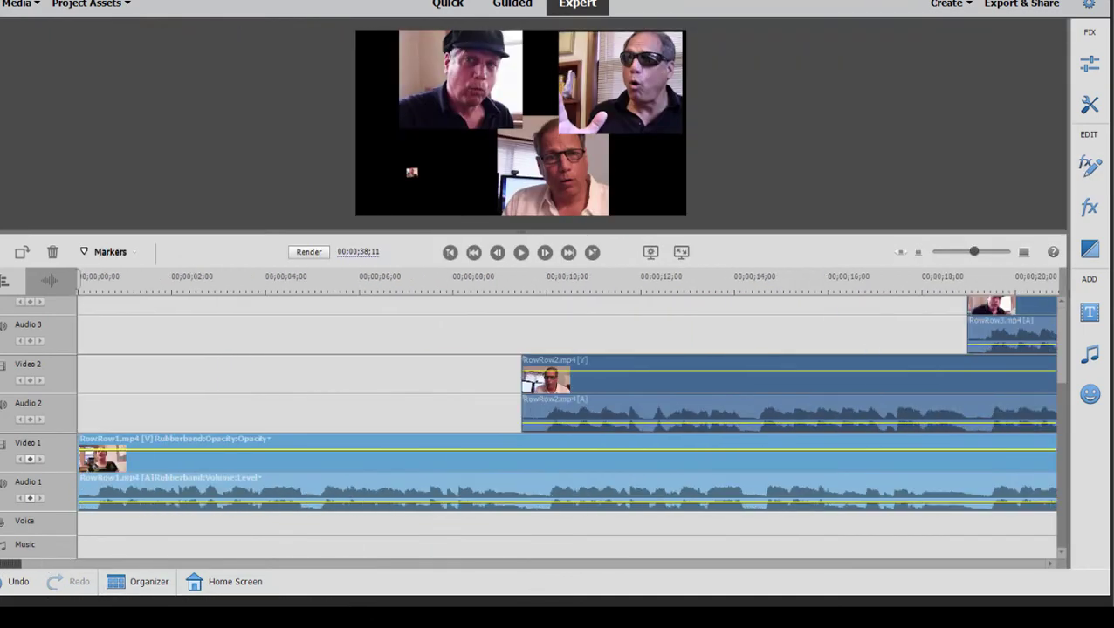
pyautogui.click(512, 276)
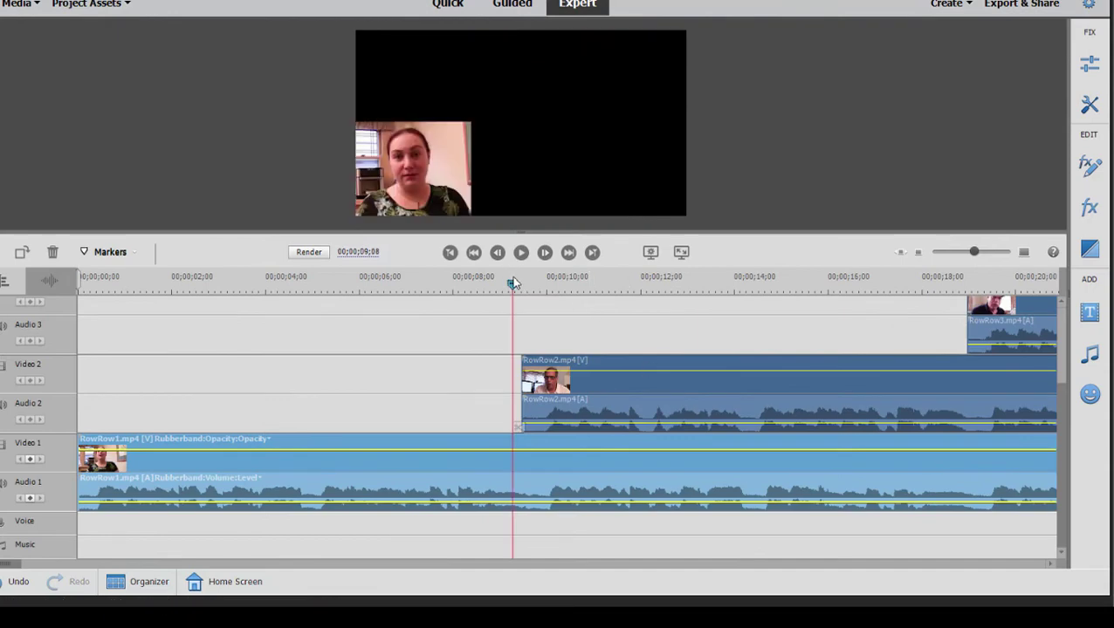
pyautogui.click(525, 277)
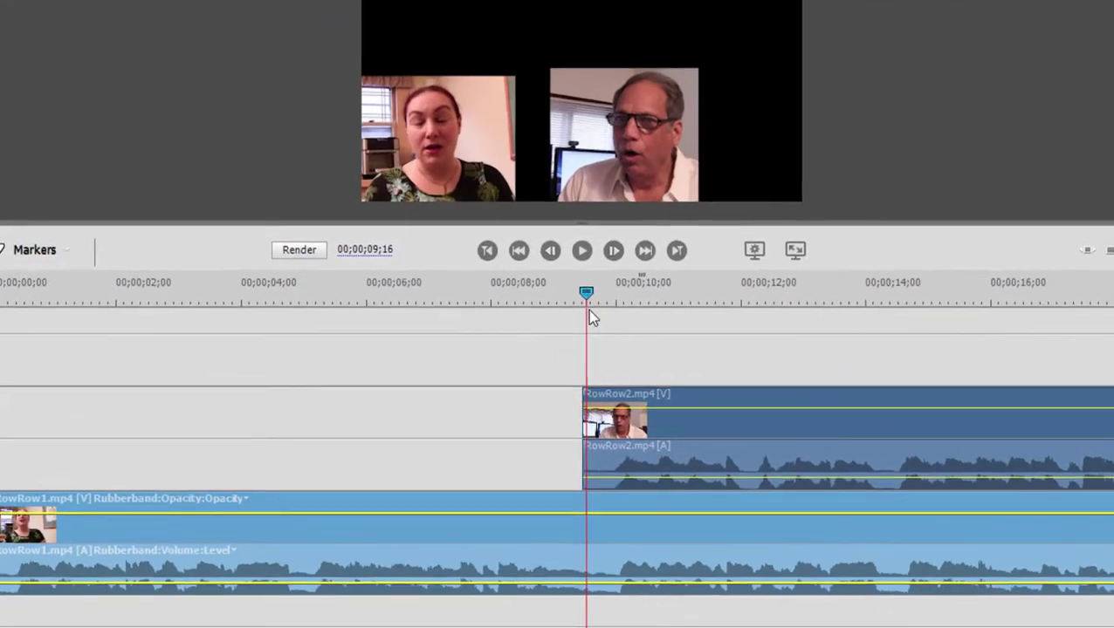
pyautogui.click(687, 471)
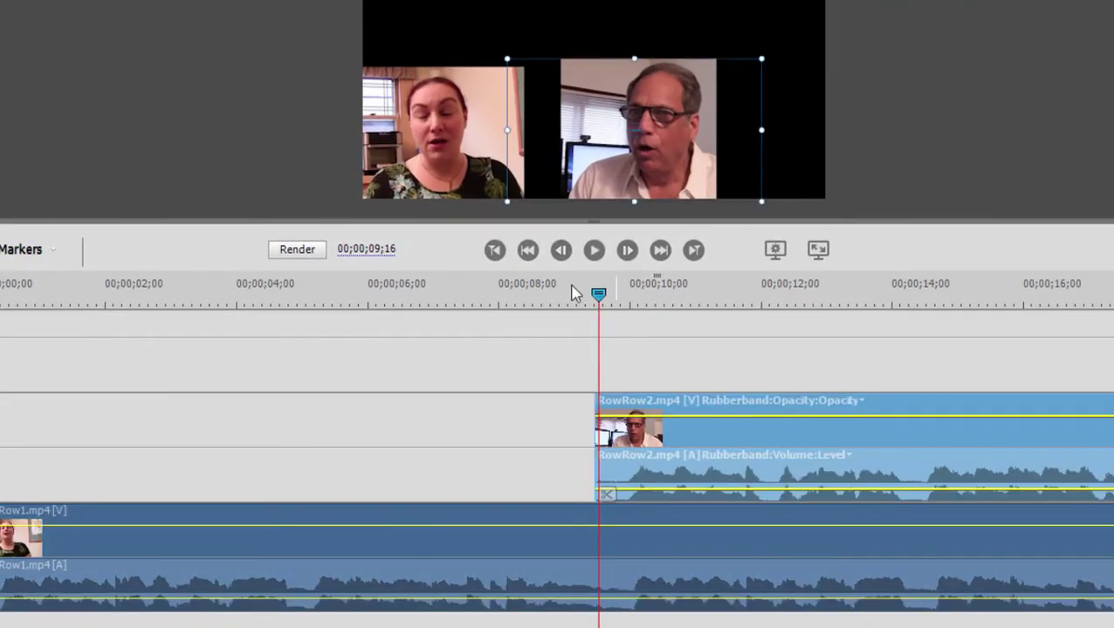
pyautogui.moveTo(602, 300); pyautogui.dragTo(635, 304)
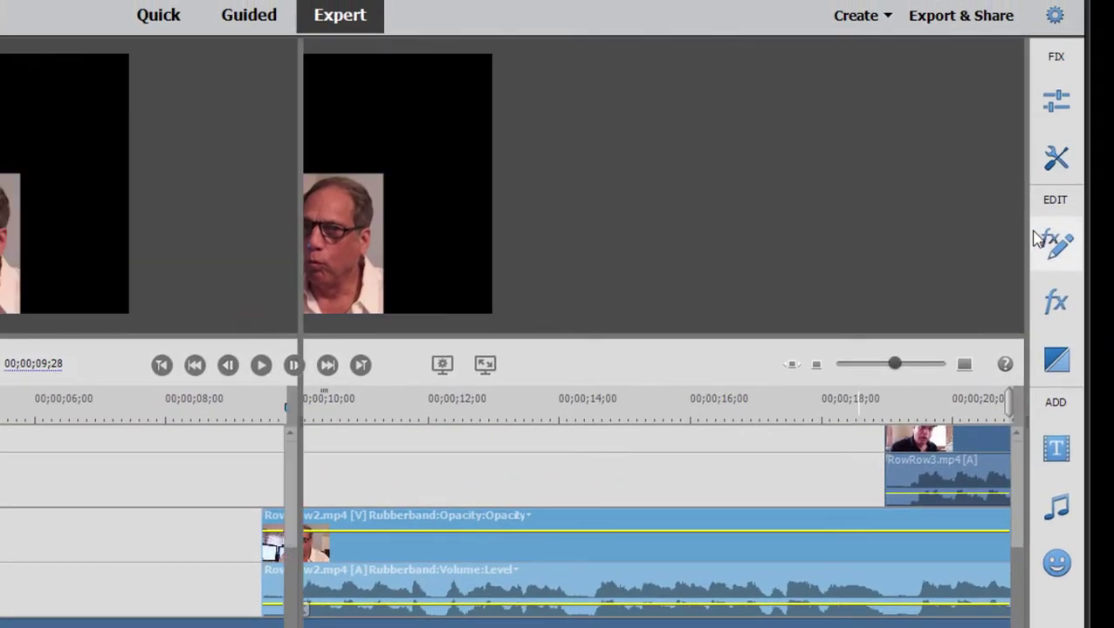
# Turn on Motion keyframing for RowRow2 at its start near 9;00 and scrub to preview it growing in.
pyautogui.click(1034, 234)
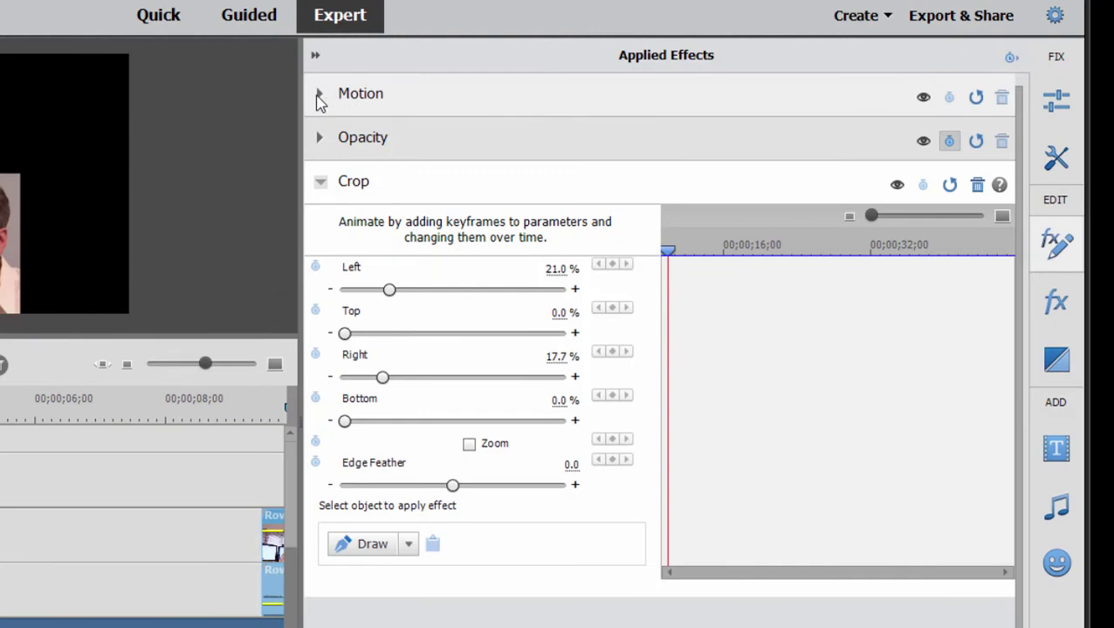
pyautogui.click(319, 96)
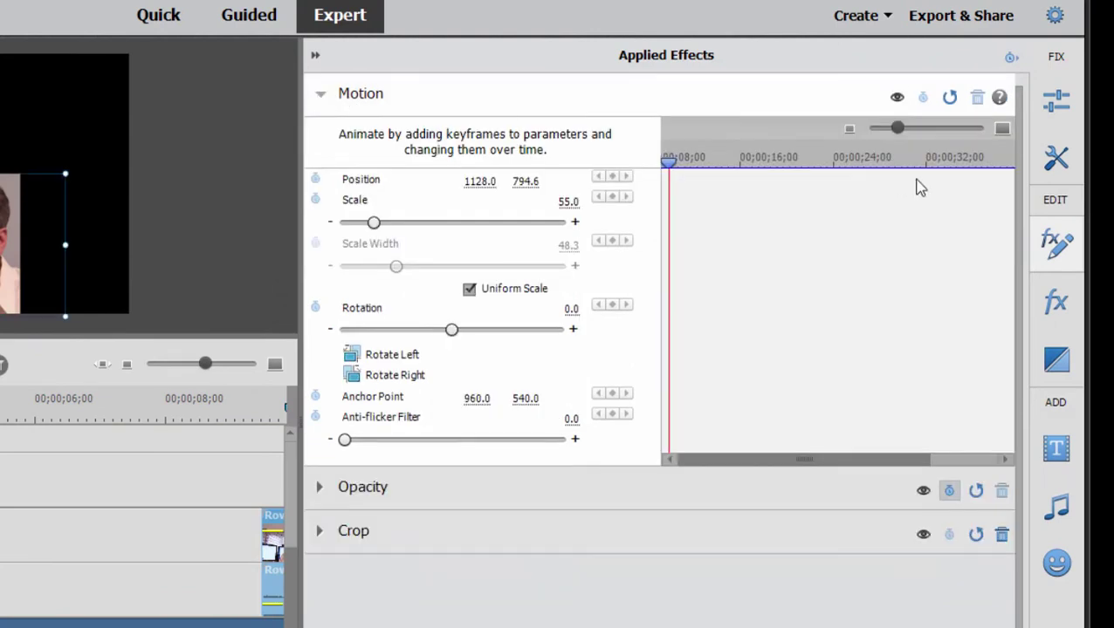
pyautogui.click(923, 98)
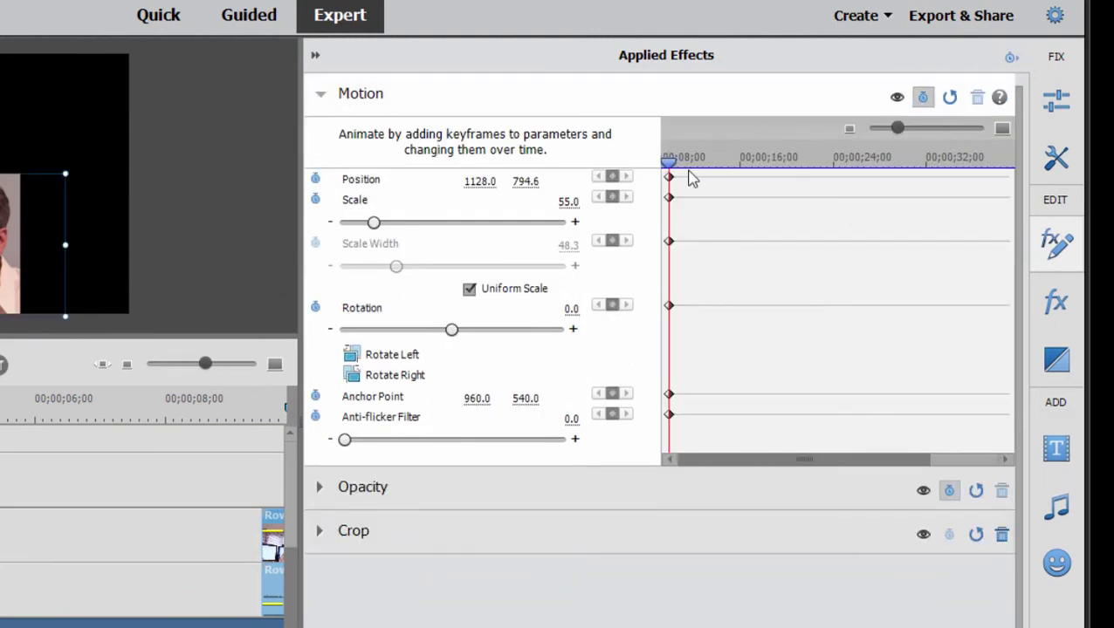
pyautogui.moveTo(666, 166); pyautogui.dragTo(654, 171)
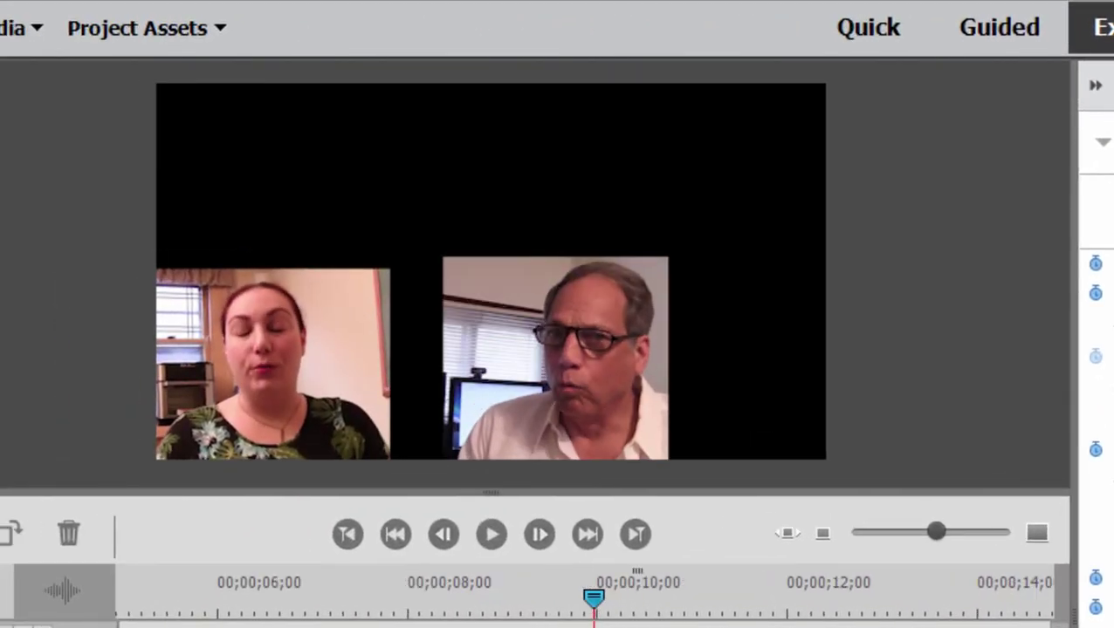
pyautogui.click(544, 598)
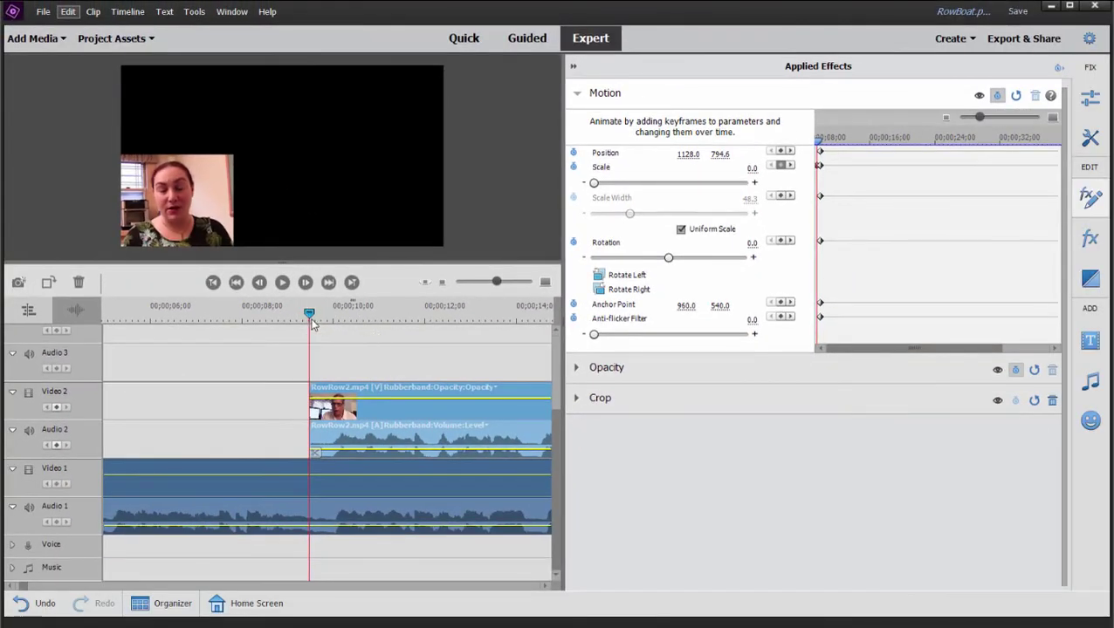
pyautogui.moveTo(312, 325); pyautogui.dragTo(334, 328)
# Rewind RowBoatFinal.mp4 in VLC to 00:00 and play it from the beginning.
pyautogui.click(1089, 197)
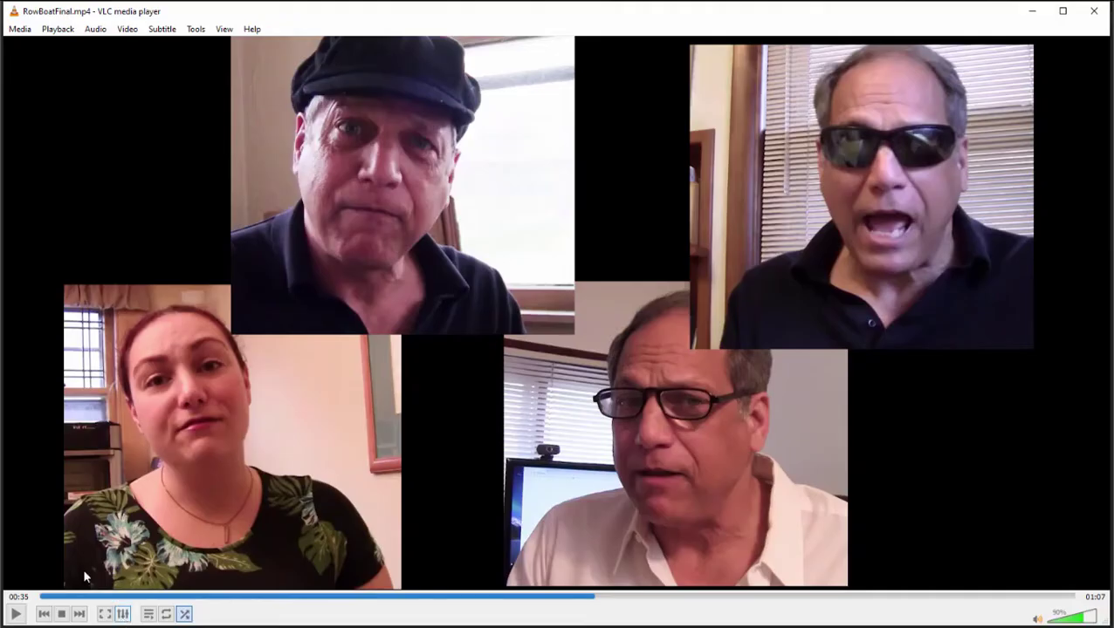
pyautogui.click(42, 598)
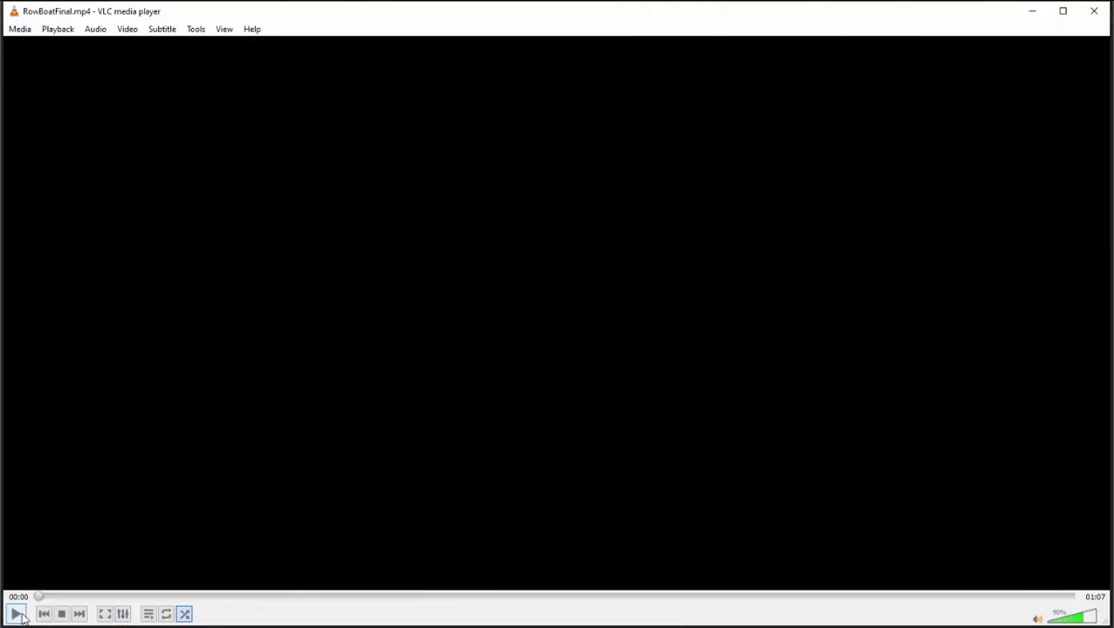
pyautogui.click(16, 616)
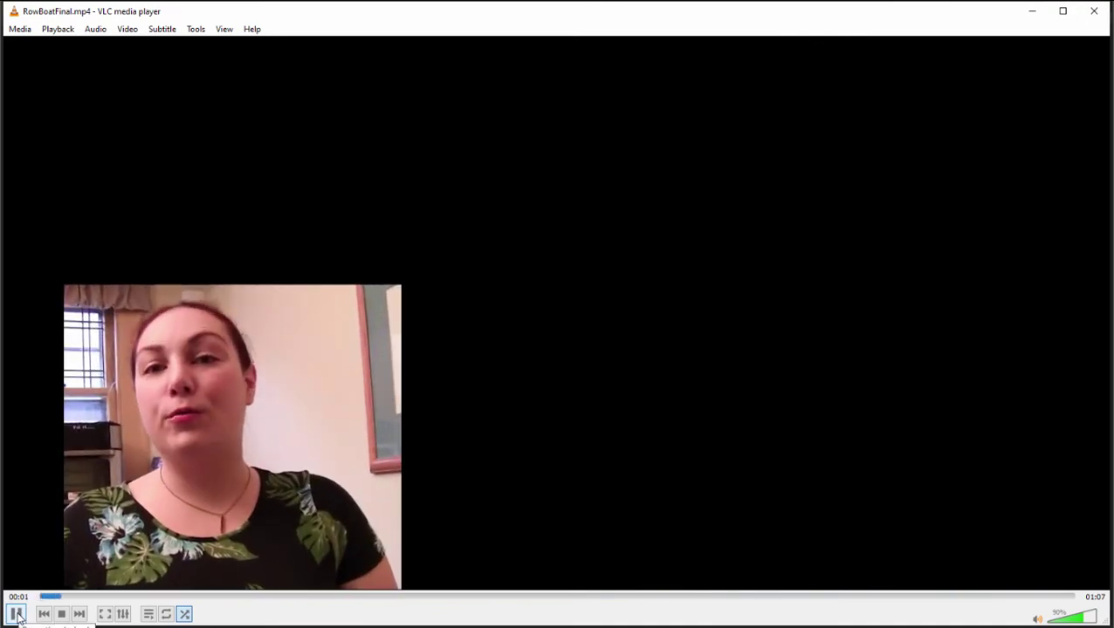